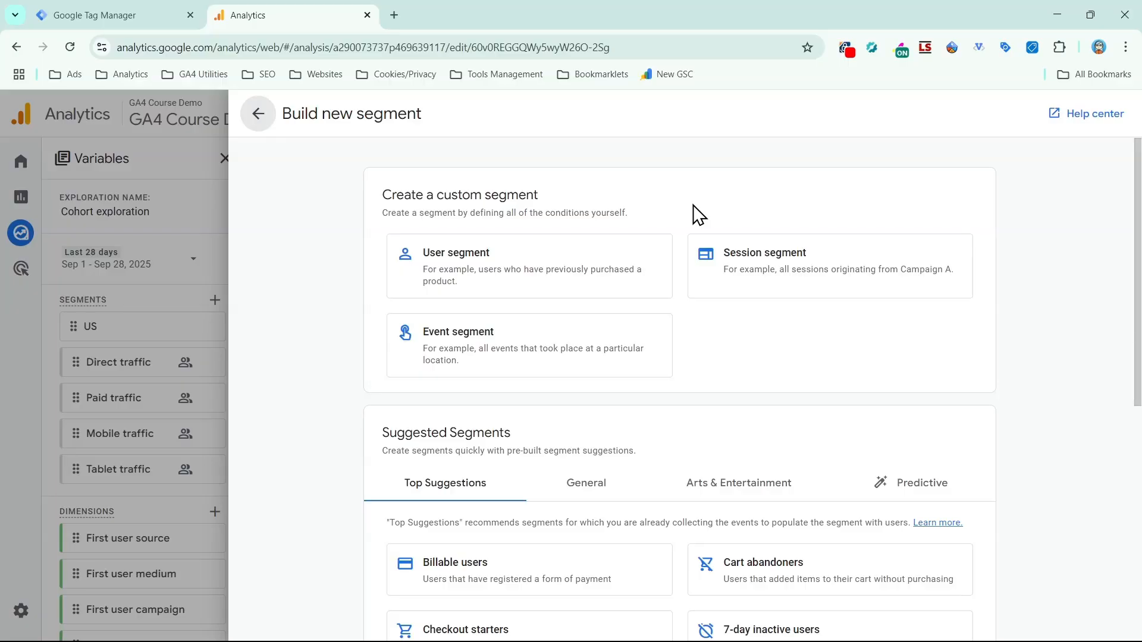
# Start a custom user segment and name it "First Touch AI Traffic".
pyautogui.click(498, 279)
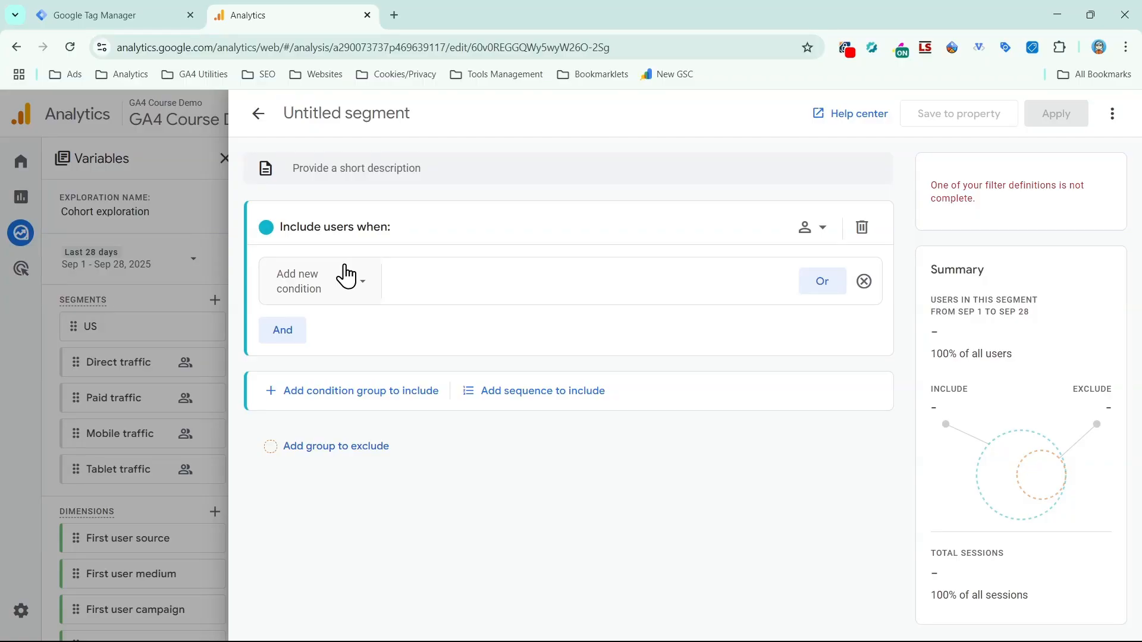
pyautogui.click(340, 113)
pyautogui.write('First Touch AI Traffic')
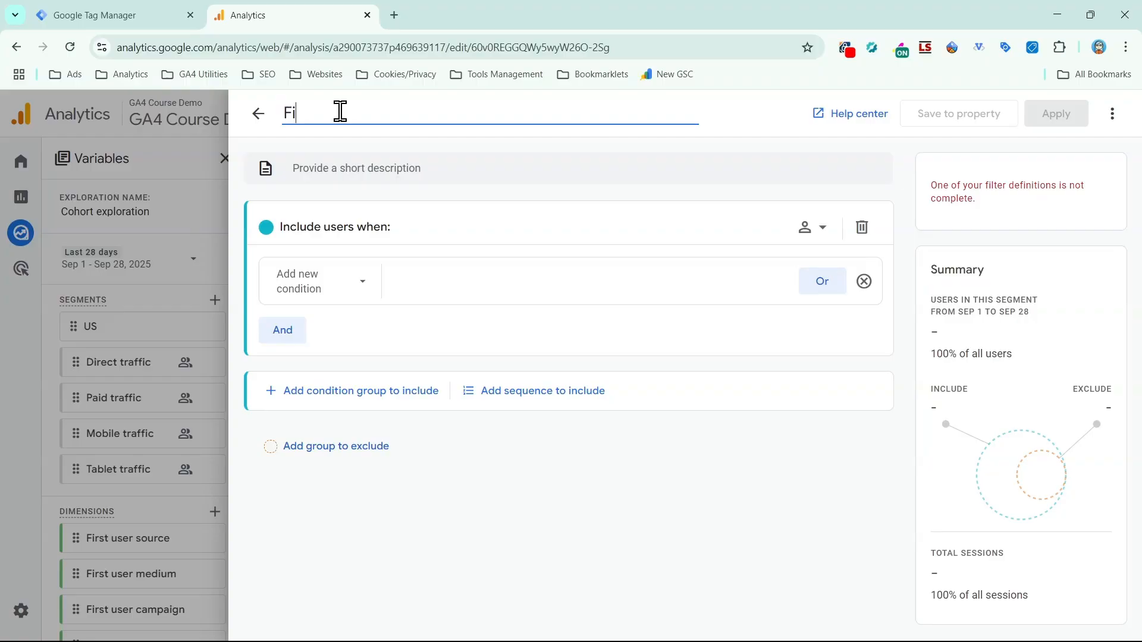
# Include users whose First user Custom Channel Group exactly matches AI Tools at any point in time, and apply the segment to the exploration.
pyautogui.click(318, 286)
pyautogui.write('custom ch')
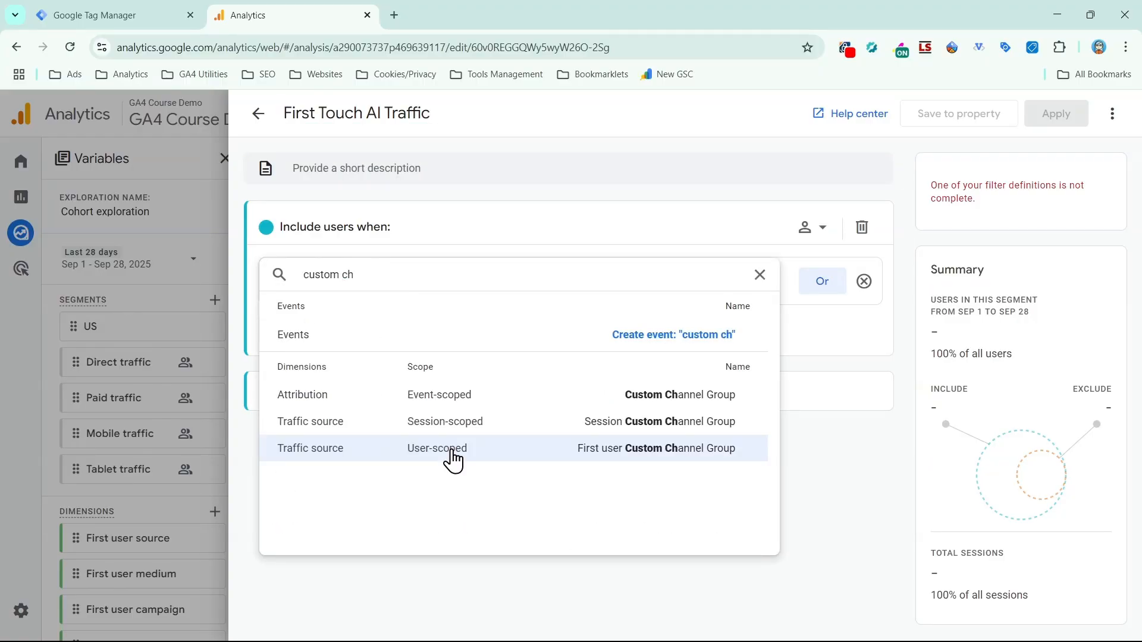
pyautogui.click(448, 457)
pyautogui.click(458, 300)
pyautogui.click(470, 332)
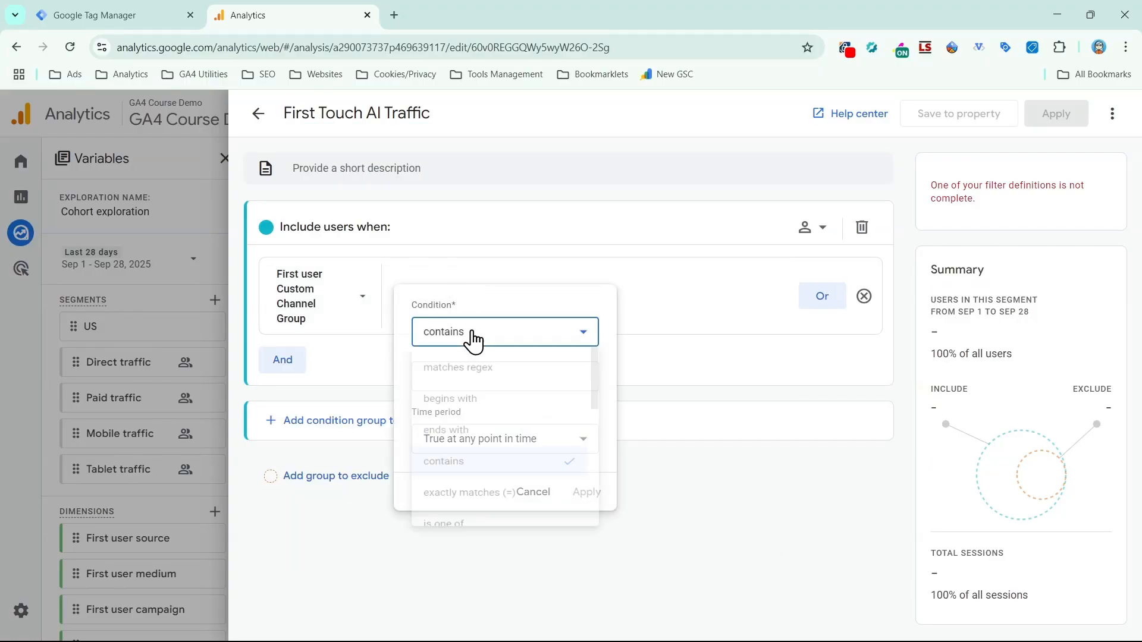
pyautogui.click(483, 511)
pyautogui.click(464, 374)
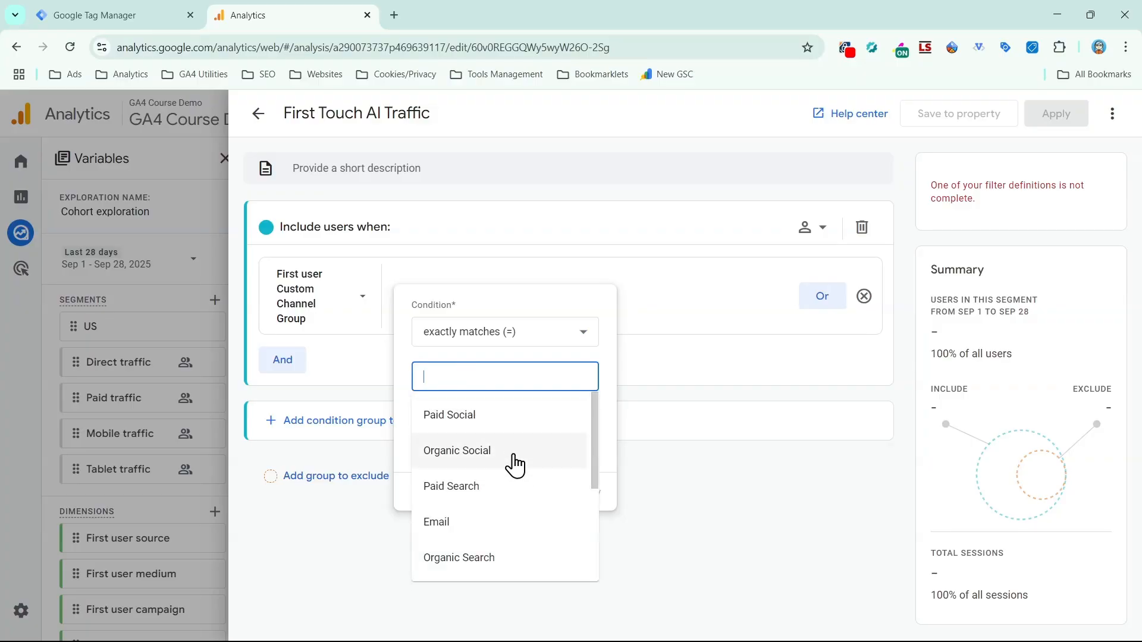
pyautogui.scroll(-3, 510, 466)
pyautogui.click(502, 443)
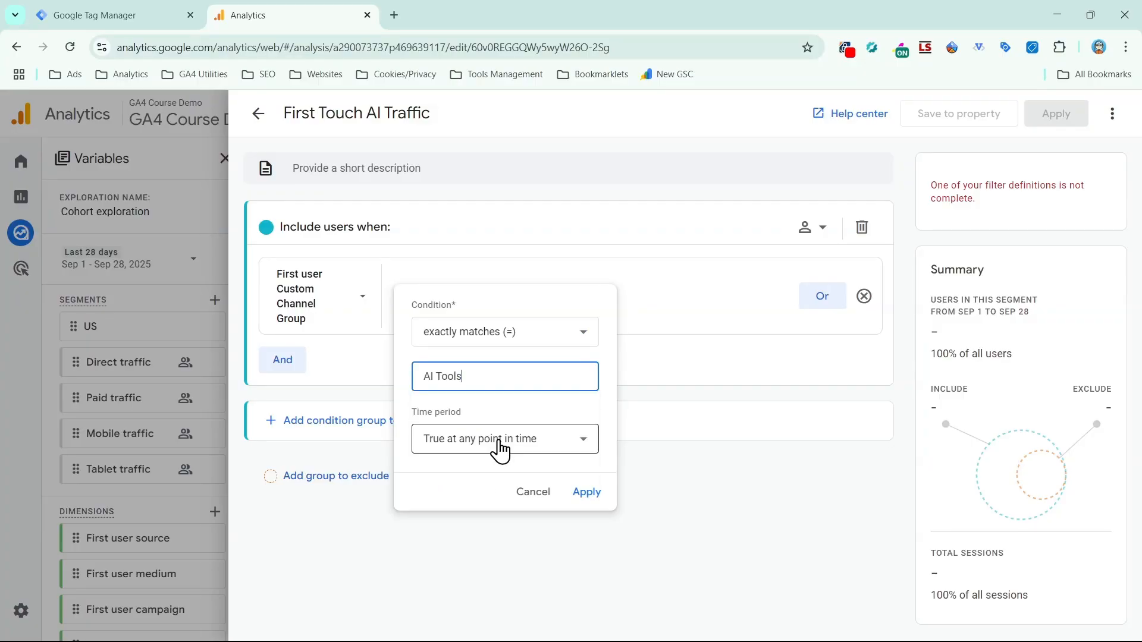
pyautogui.click(586, 493)
pyautogui.click(1056, 113)
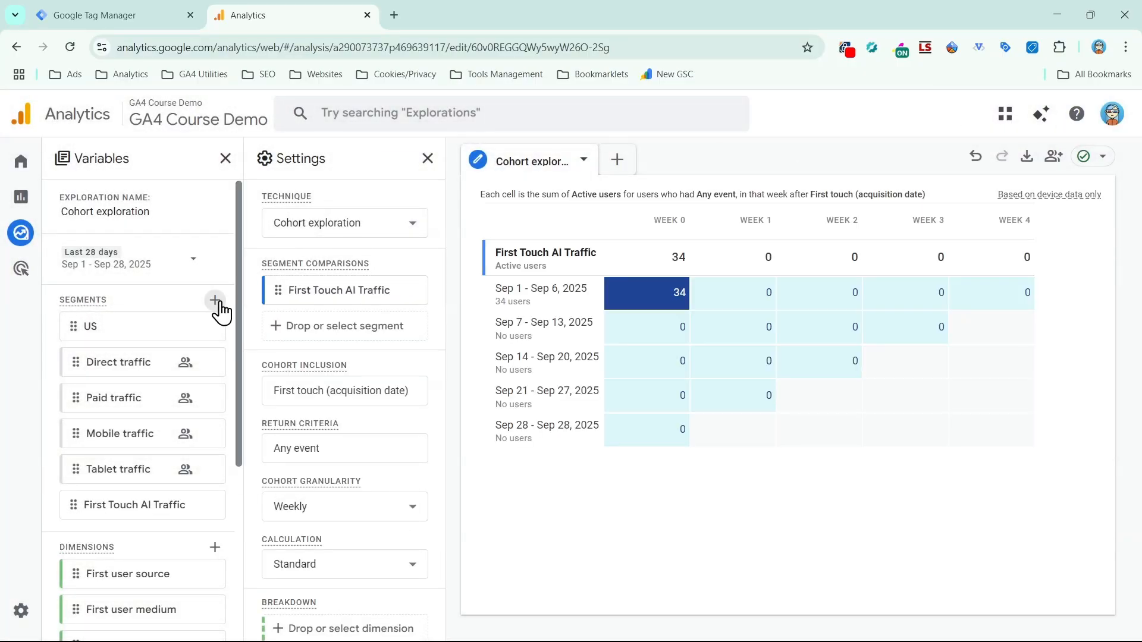
# Apply a new user segment "Return Touch AI Traffic" including Session Custom Channel Group = AI Tools and excluding First user Custom Channel Group = AI Tools.
pyautogui.click(215, 300)
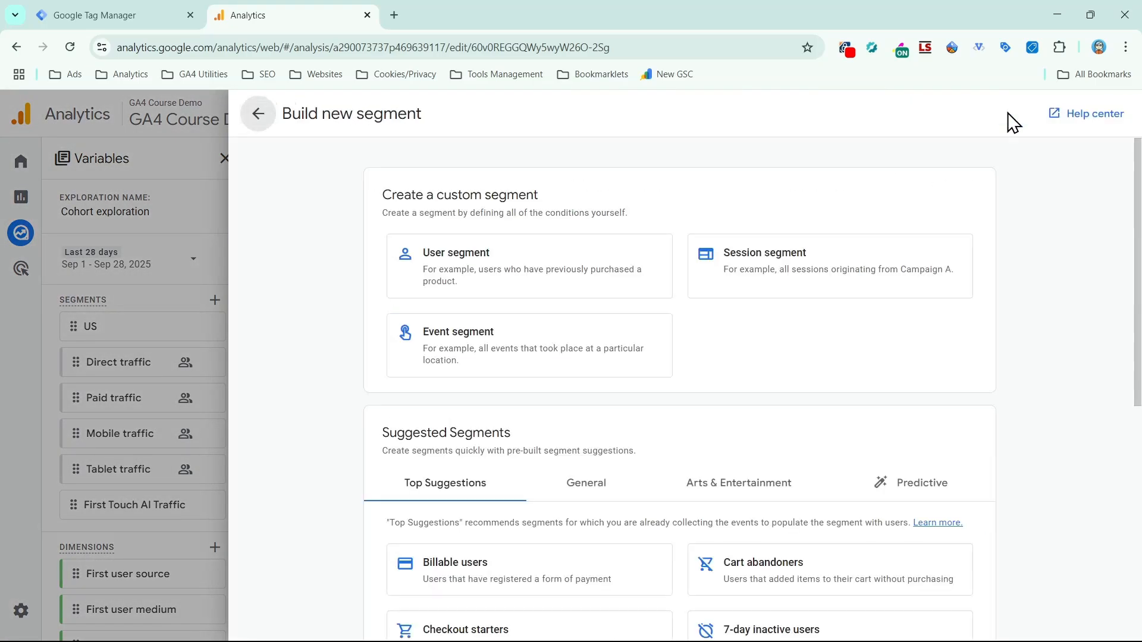
pyautogui.click(438, 279)
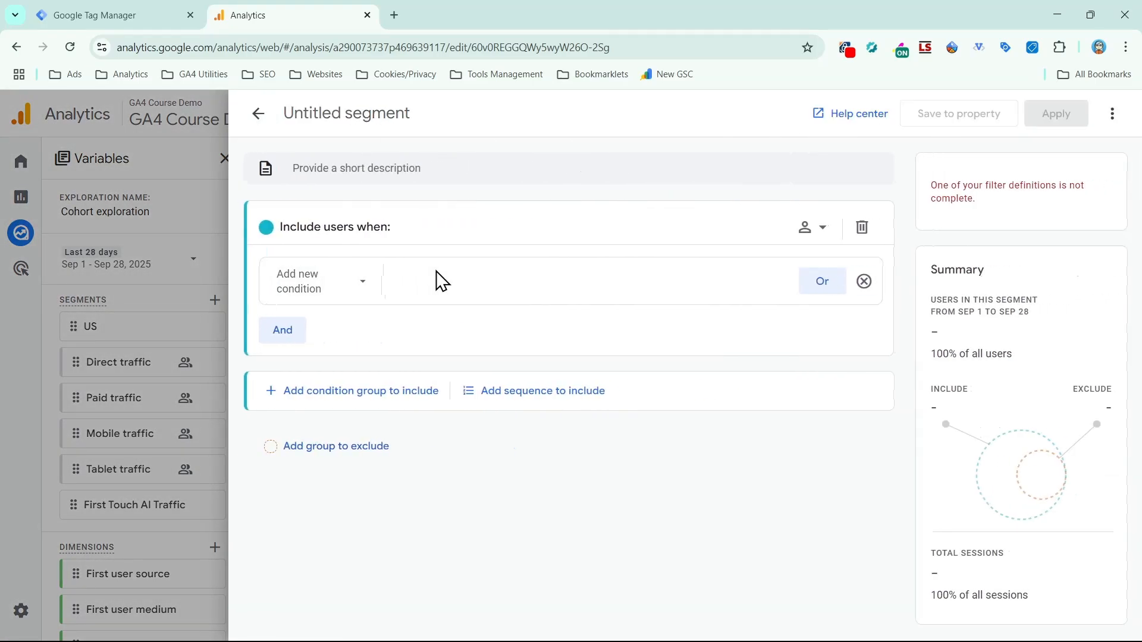
pyautogui.click(331, 112)
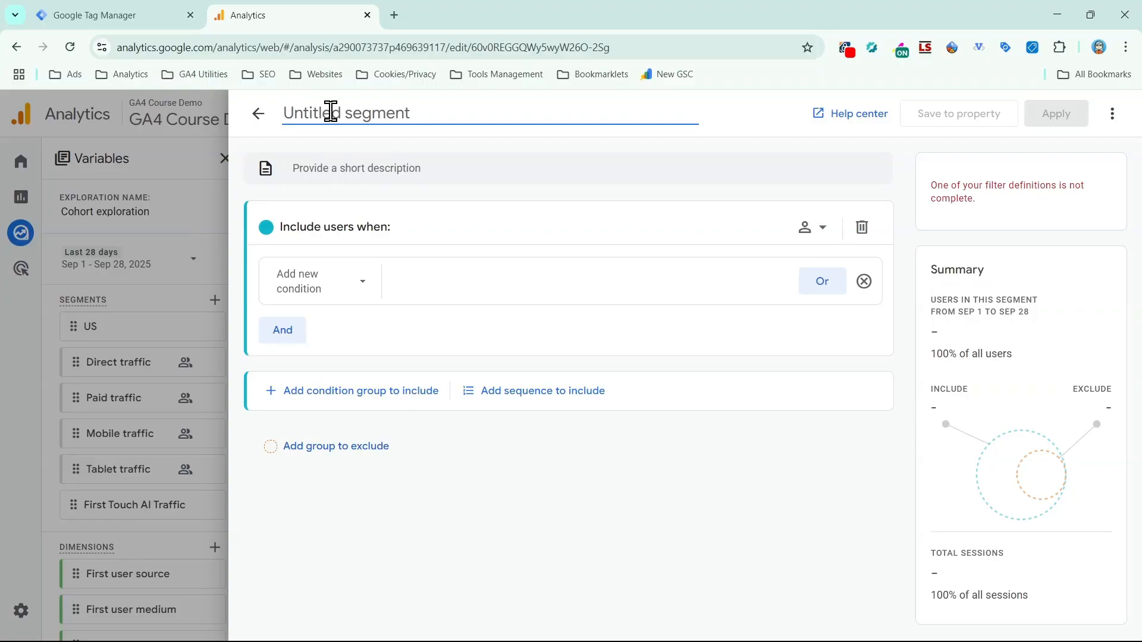
pyautogui.write('Return Touch AI Traffic')
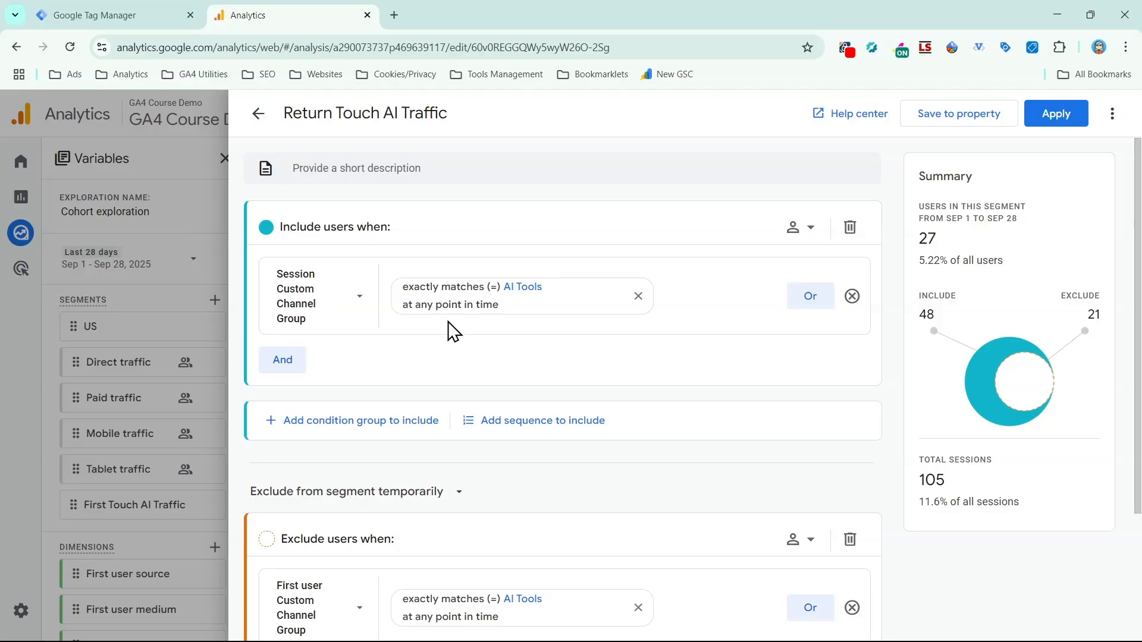
pyautogui.scroll(-3, 472, 331)
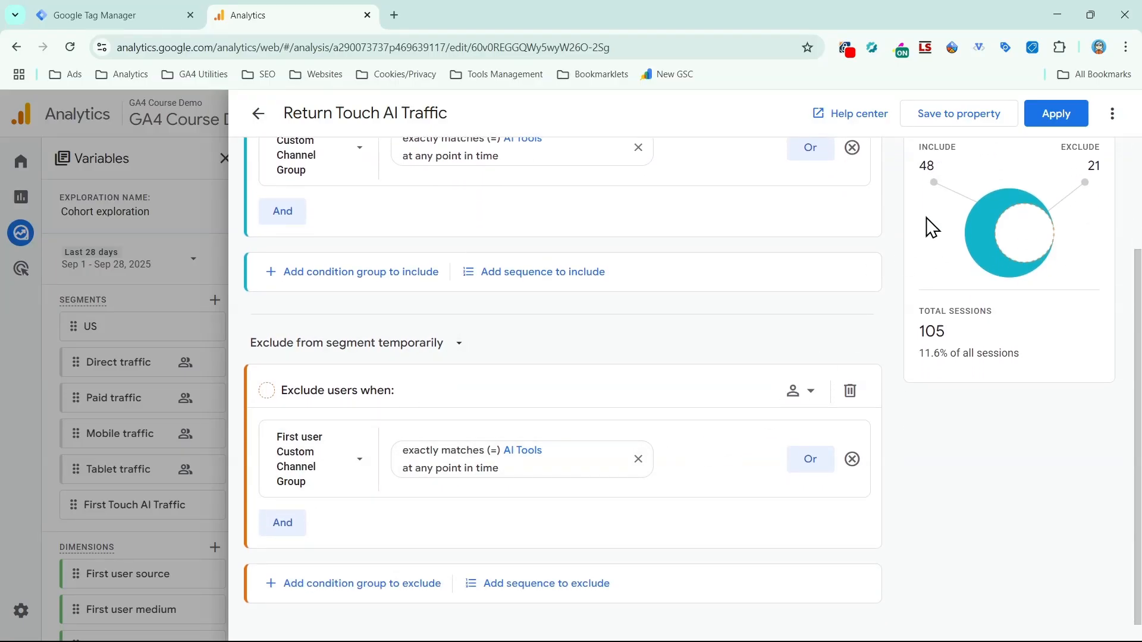
pyautogui.click(1051, 119)
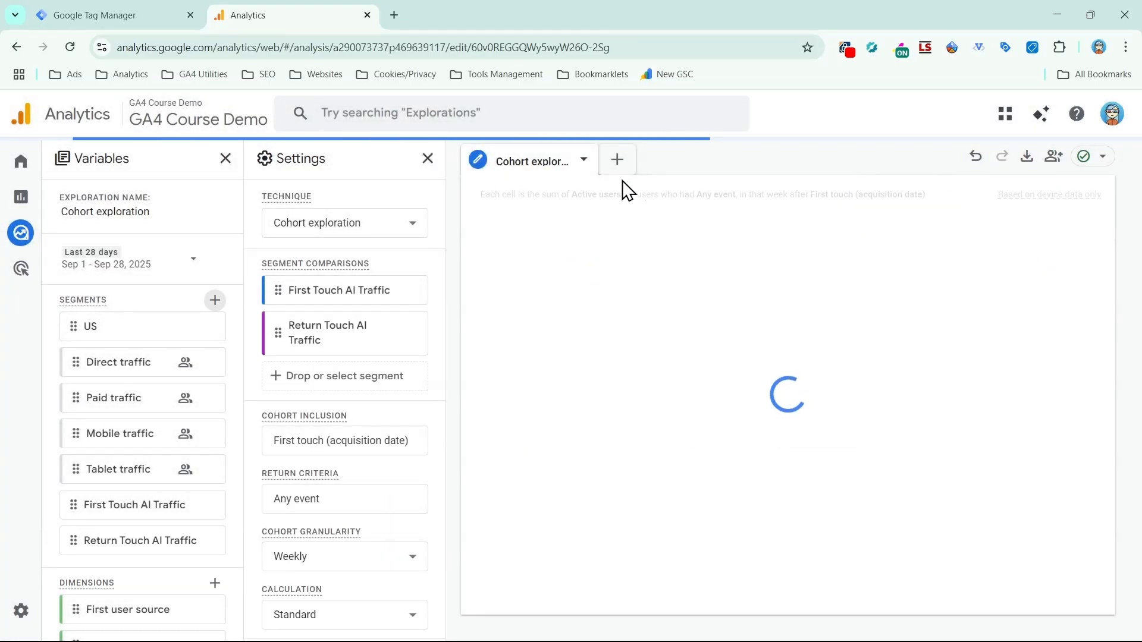
# Create and apply a user segment "Any Touch AI Traffic" including users whose Session Custom Channel Group exactly matches AI Tools.
pyautogui.click(215, 301)
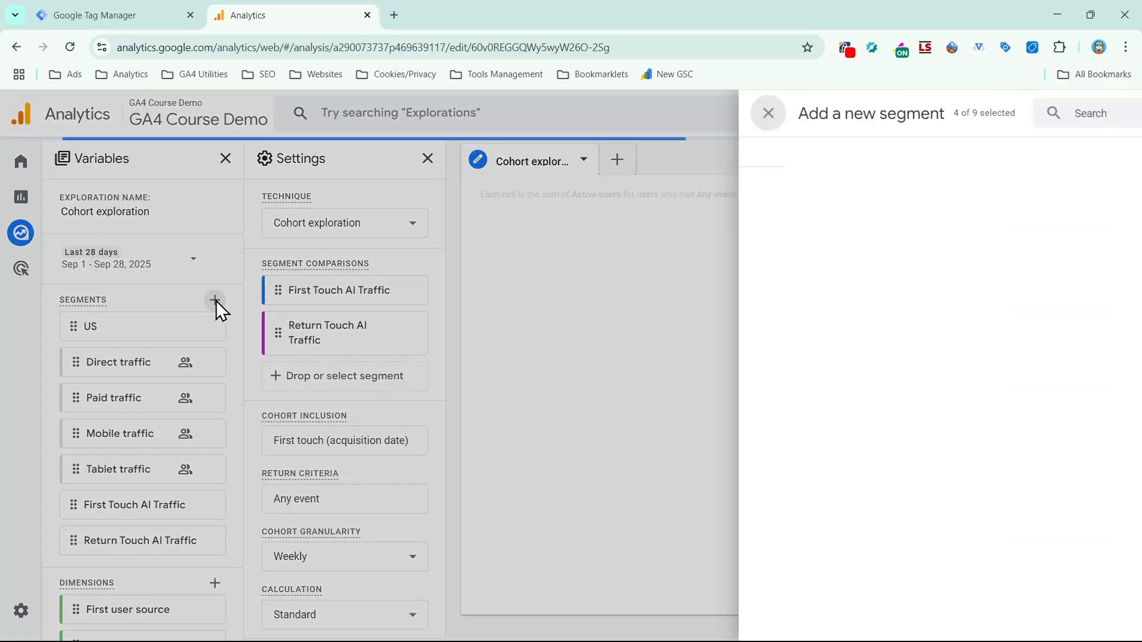
pyautogui.click(994, 120)
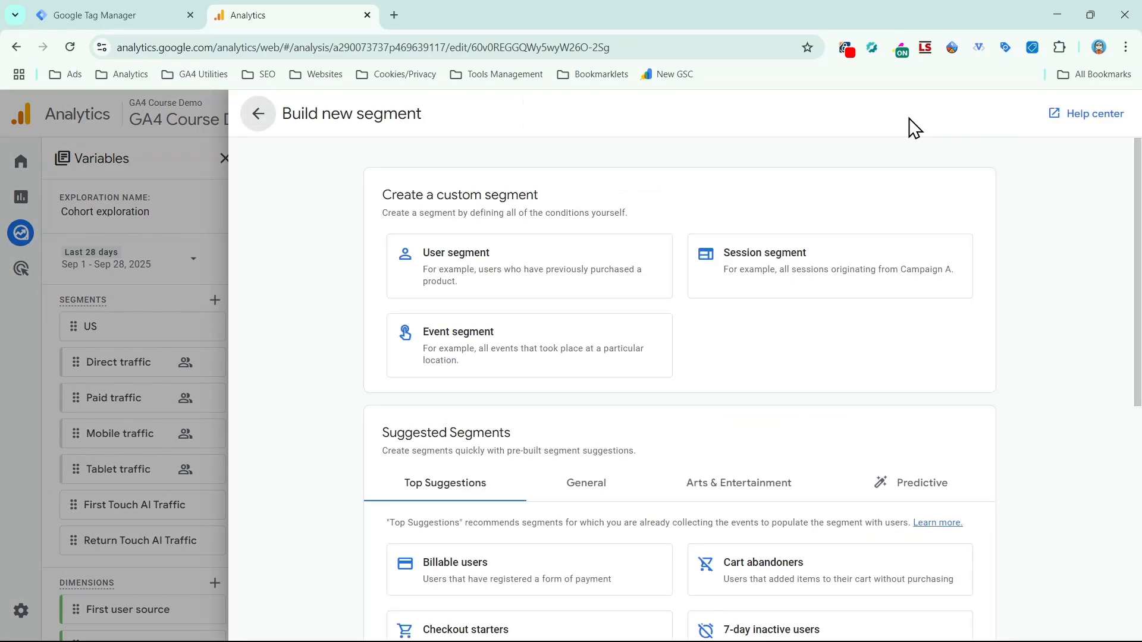
pyautogui.click(452, 277)
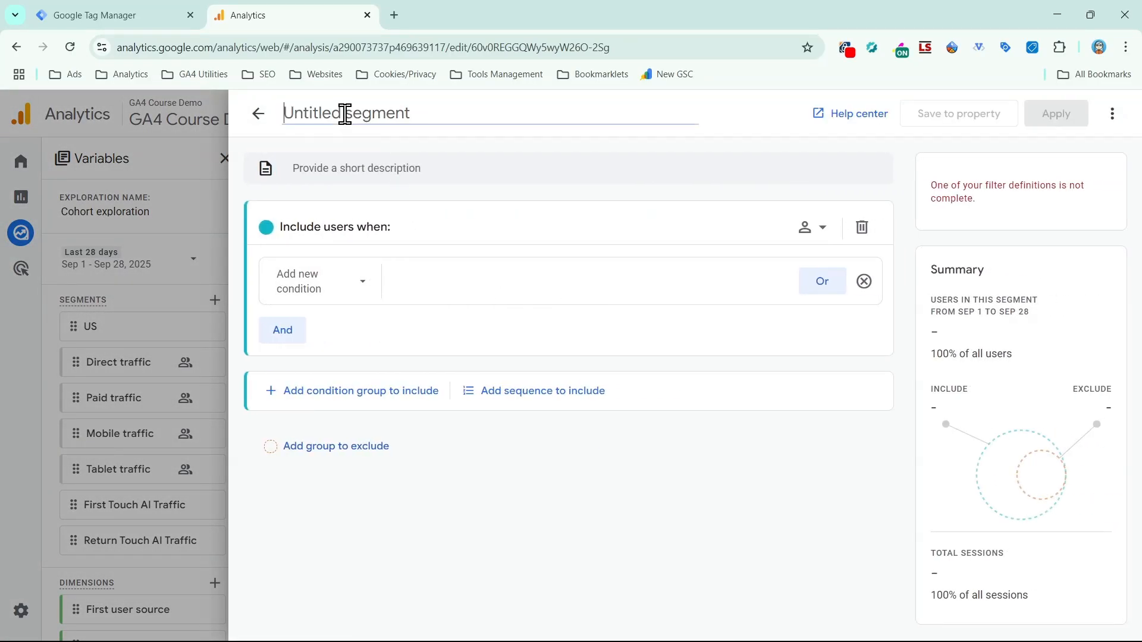
pyautogui.write('Any Touch AI Traffic')
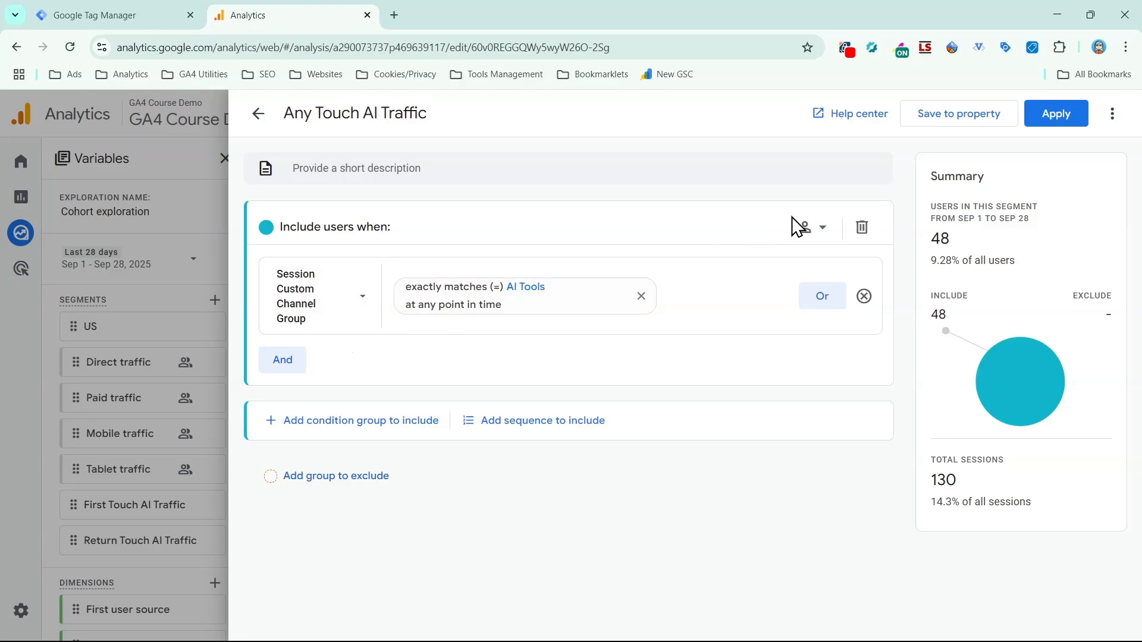
pyautogui.click(1054, 114)
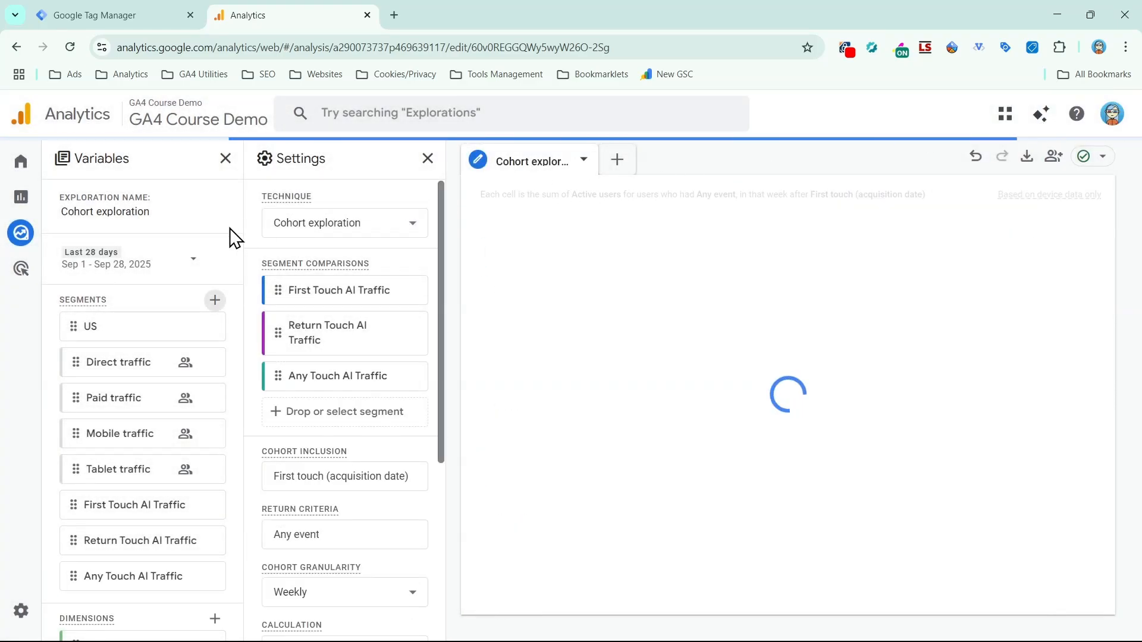
# Create and apply a user segment "Zero Touch AI Traffic" that only excludes users whose Session Custom Channel Group exactly matches AI Tools.
pyautogui.click(214, 301)
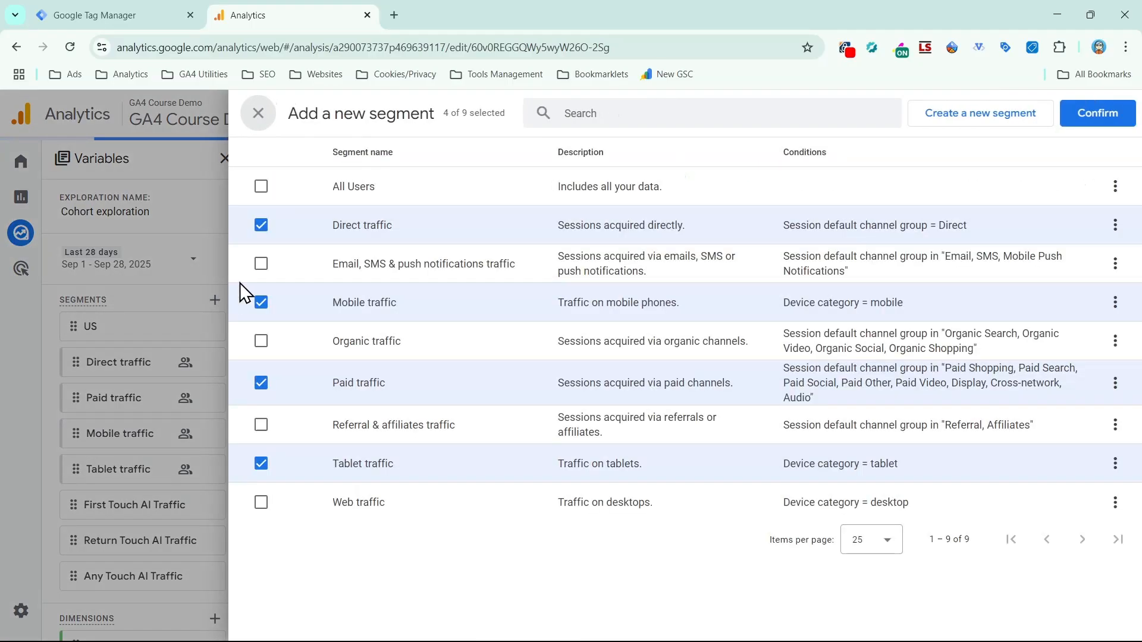
pyautogui.click(971, 125)
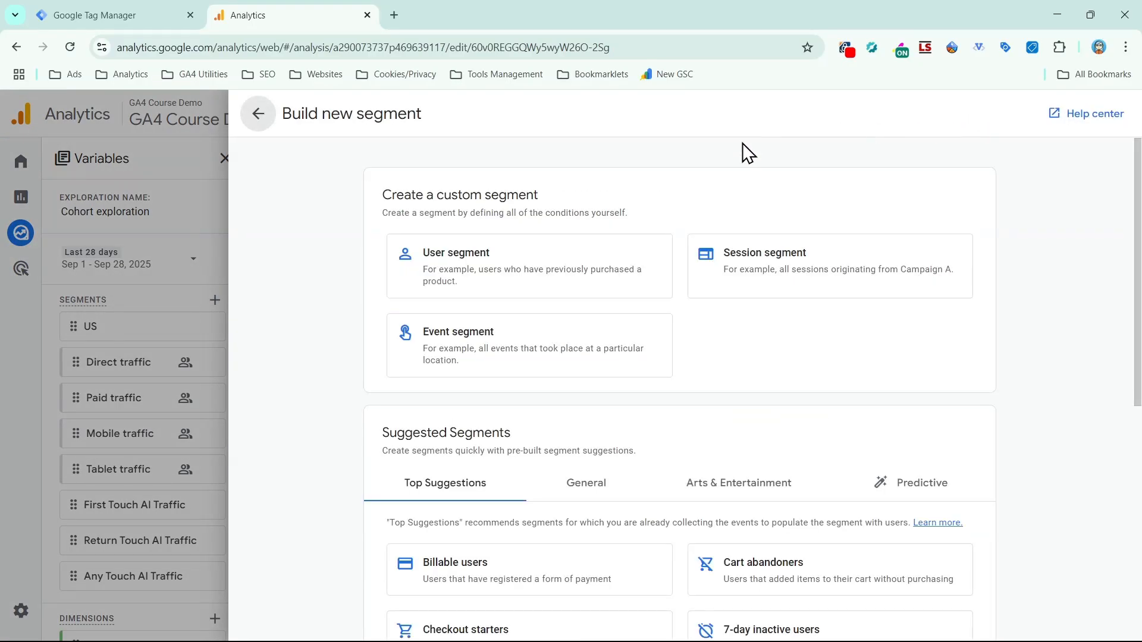
pyautogui.click(503, 274)
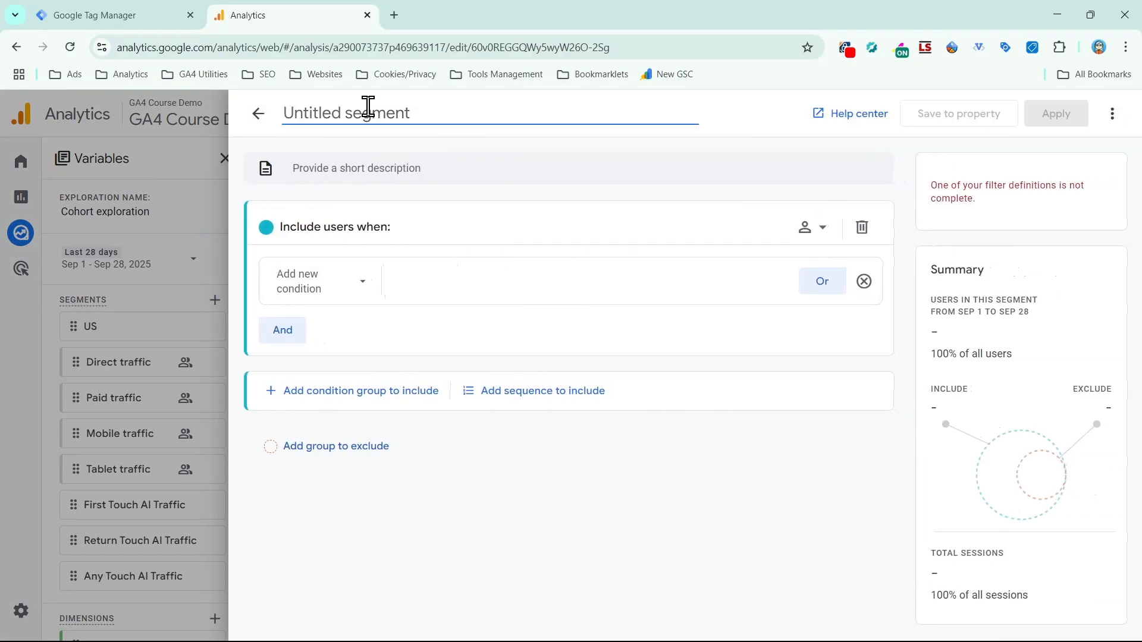
pyautogui.write('Zero Touch AI Traffic')
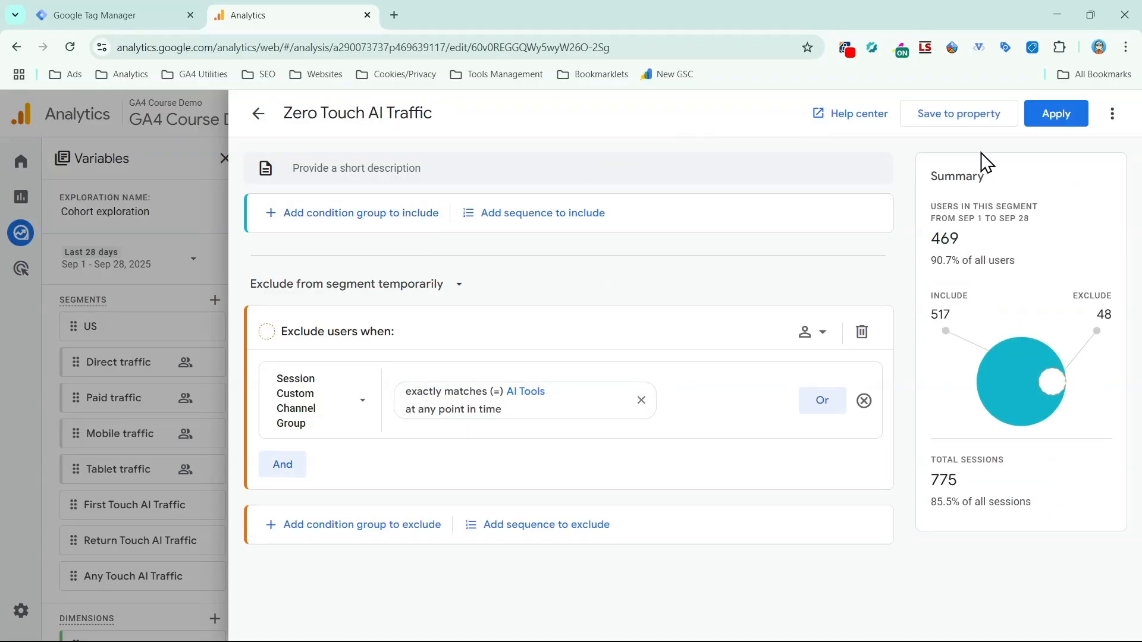
pyautogui.click(1056, 126)
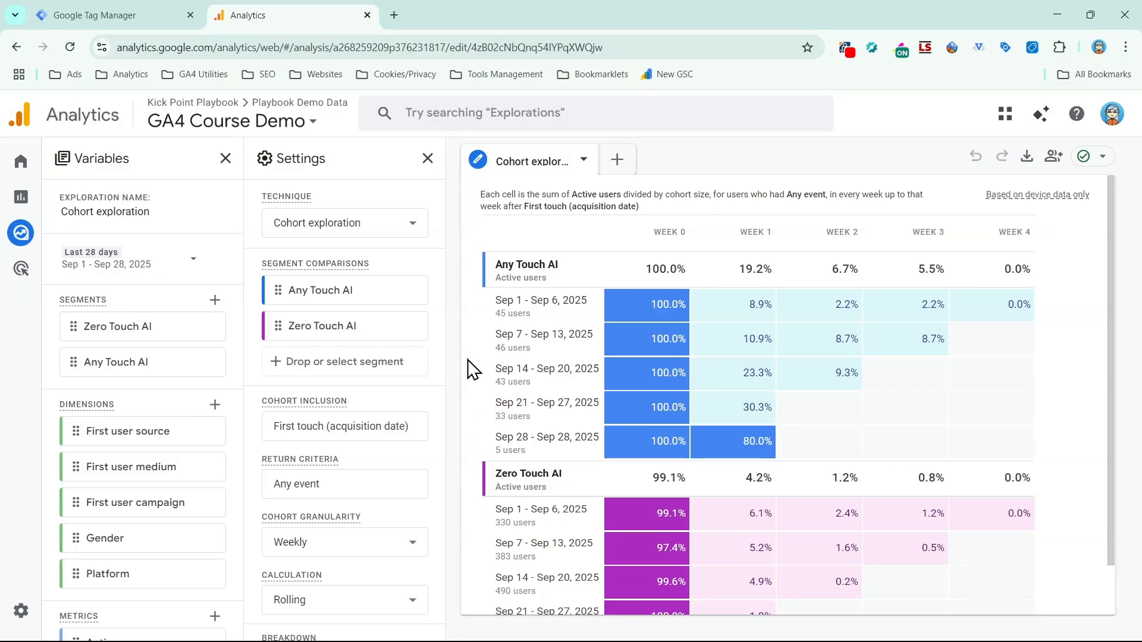
# Review the calculation options available for the cohort comparing Any Touch AI and Zero Touch AI.
pyautogui.scroll(-1, 387, 488)
pyautogui.click(371, 526)
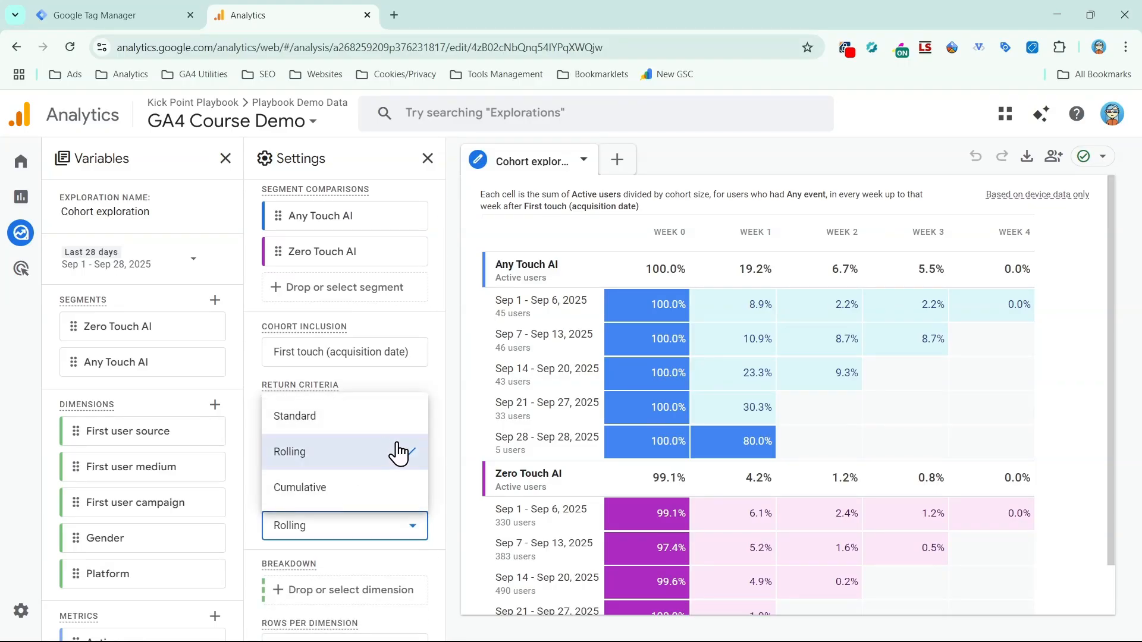
pyautogui.click(450, 468)
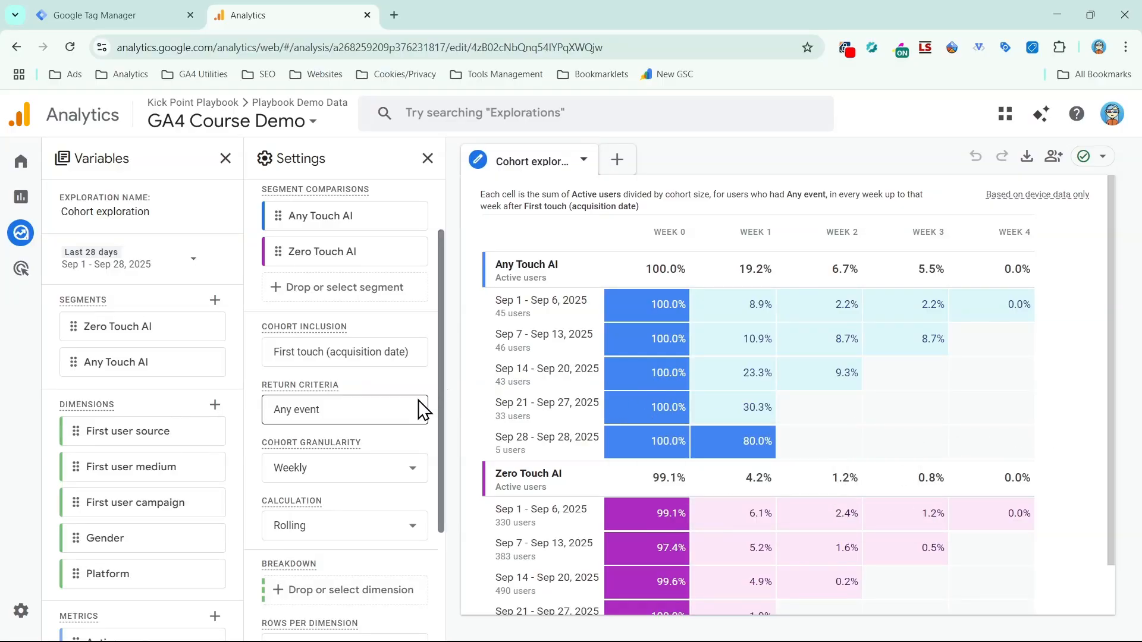
# Set the cohort exploration's return criteria to Any conversion.
pyautogui.click(398, 410)
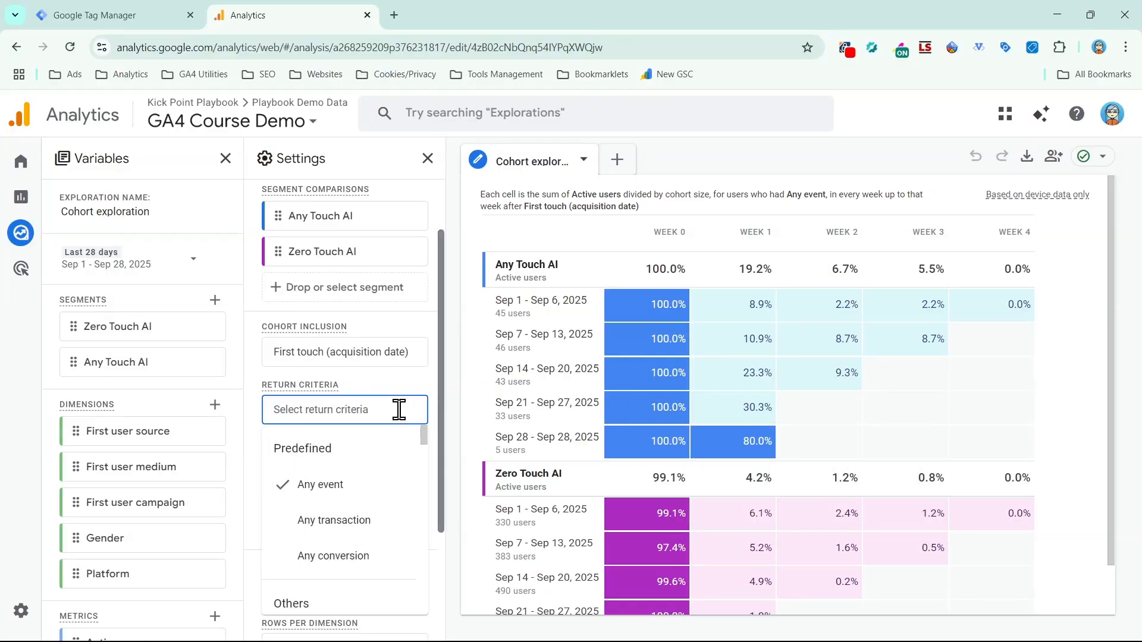
pyautogui.click(387, 563)
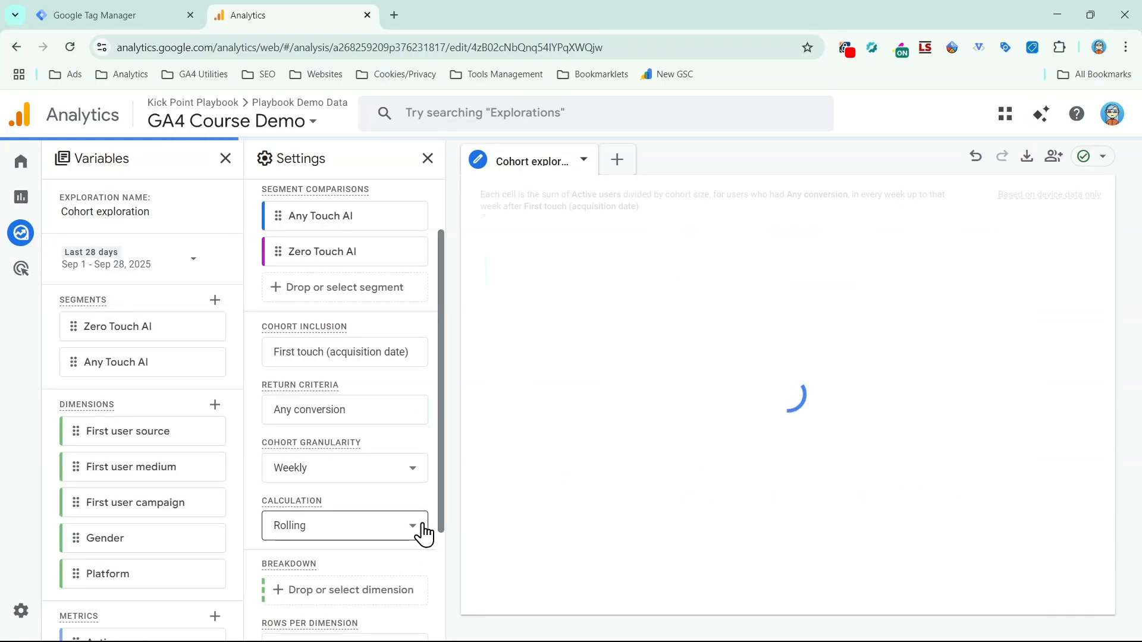